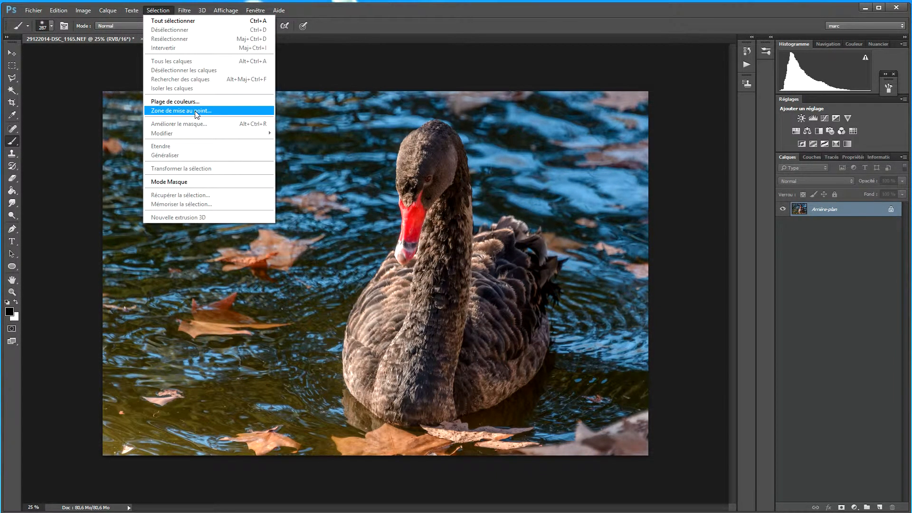
Step: Start a focus area selection (Zone de mise au point) on the swan photo and look through its preview modes, staying on Incrustation
left_click(197, 112)
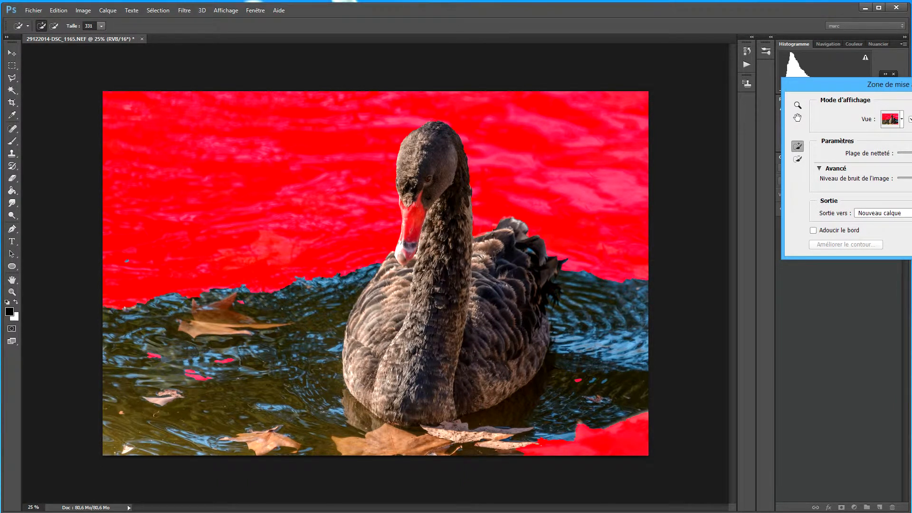
left_click(901, 119)
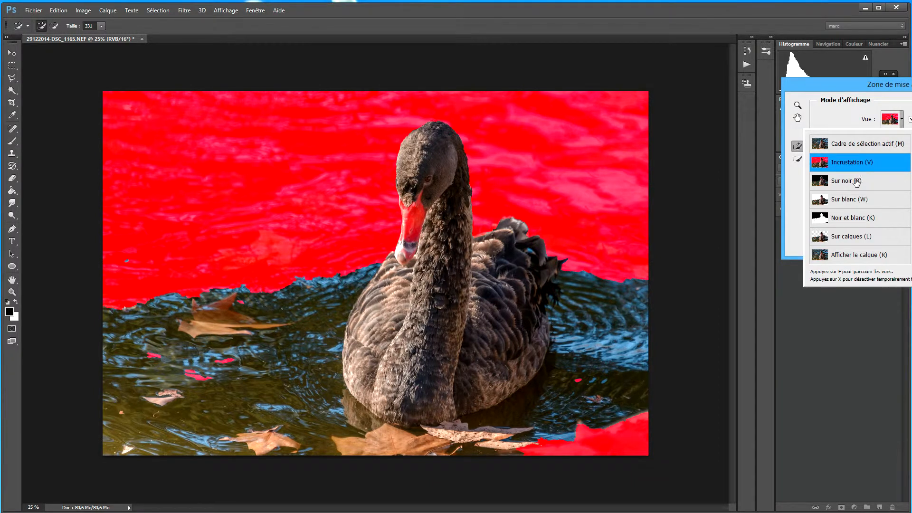
left_click(901, 121)
left_click(901, 121)
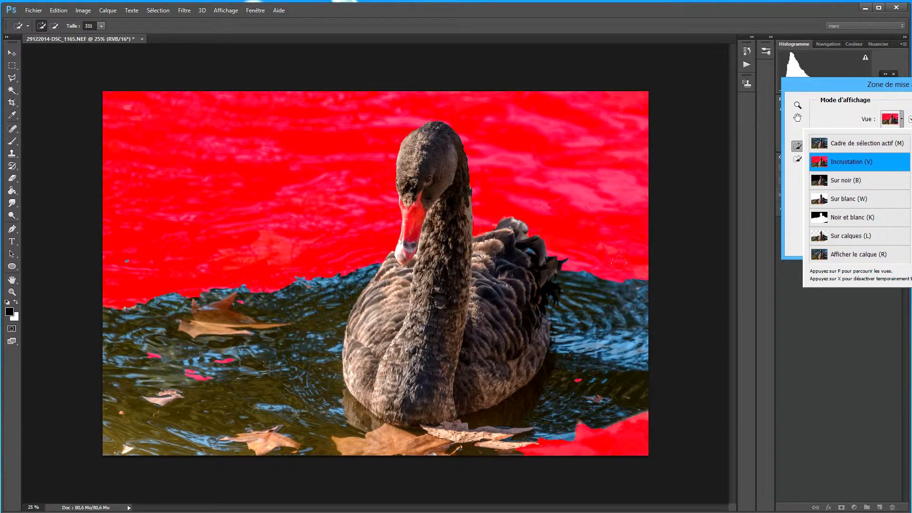
Step: Subtract the water, leaves and reflection around the swan from the focus selection and output the swan to a new layer
left_click(797, 158)
mouse_move(633, 263)
left_mouse_down()
mouse_move(598, 275)
mouse_move(590, 330)
mouse_move(548, 428)
mouse_move(538, 423)
mouse_move(623, 261)
mouse_move(591, 387)
mouse_move(612, 357)
mouse_move(587, 261)
mouse_move(557, 371)
mouse_move(528, 422)
mouse_move(601, 409)
mouse_move(474, 437)
mouse_move(304, 433)
mouse_move(118, 402)
mouse_move(123, 308)
mouse_move(200, 303)
mouse_move(243, 320)
mouse_move(283, 289)
mouse_move(293, 357)
mouse_move(244, 393)
mouse_move(136, 362)
mouse_move(198, 321)
mouse_move(209, 348)
left_mouse_up()
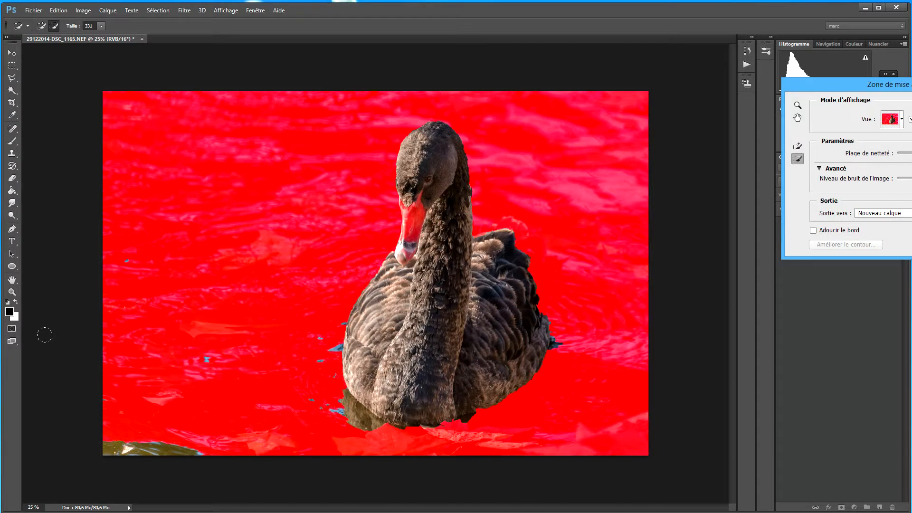
left_click_drag(107, 447, 200, 449)
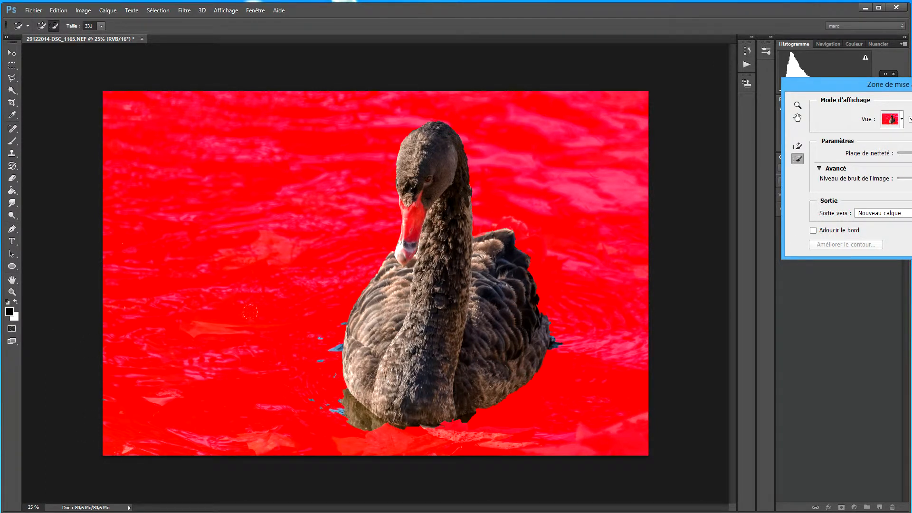
left_click_drag(307, 321, 308, 353)
mouse_move(307, 386)
left_mouse_down()
mouse_move(350, 425)
mouse_move(322, 398)
left_mouse_up()
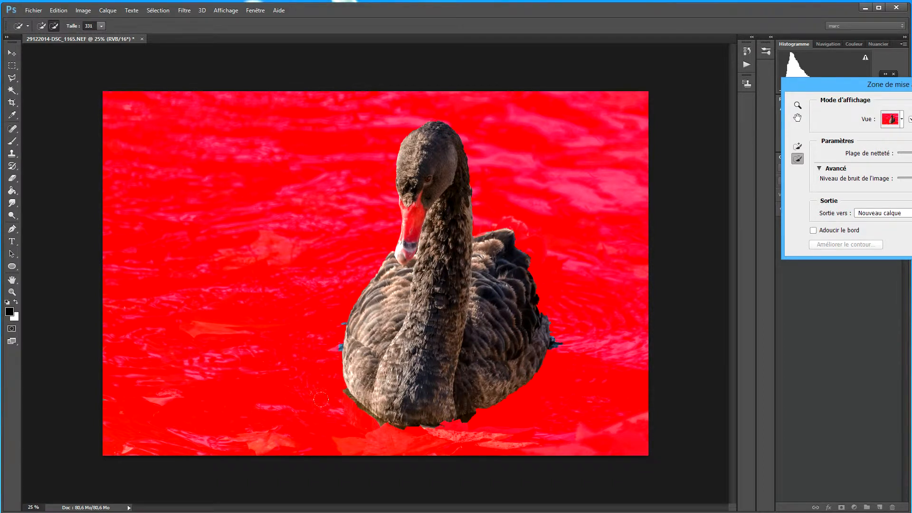
left_click_drag(374, 429, 472, 425)
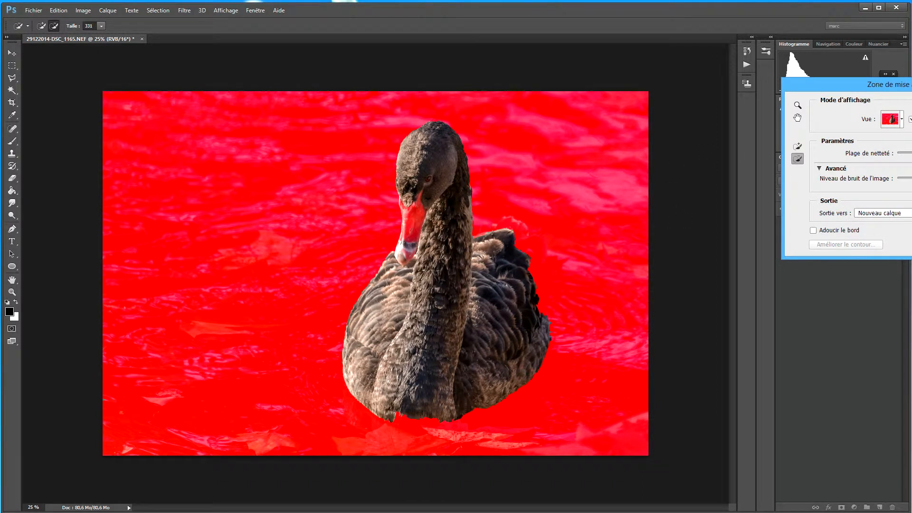
key("Return")
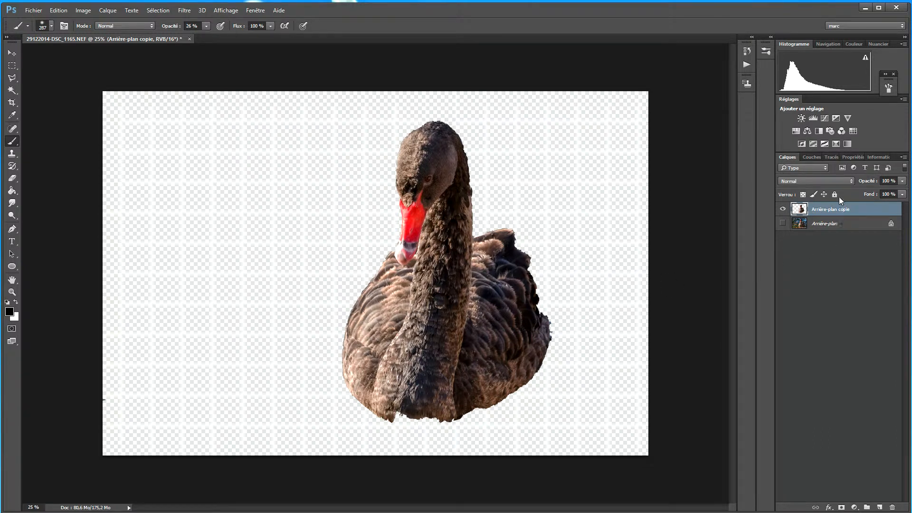
Step: Add a Teinte/Saturation adjustment clipped to the swan cutout, with hue +2 and saturation +18
left_click(796, 132)
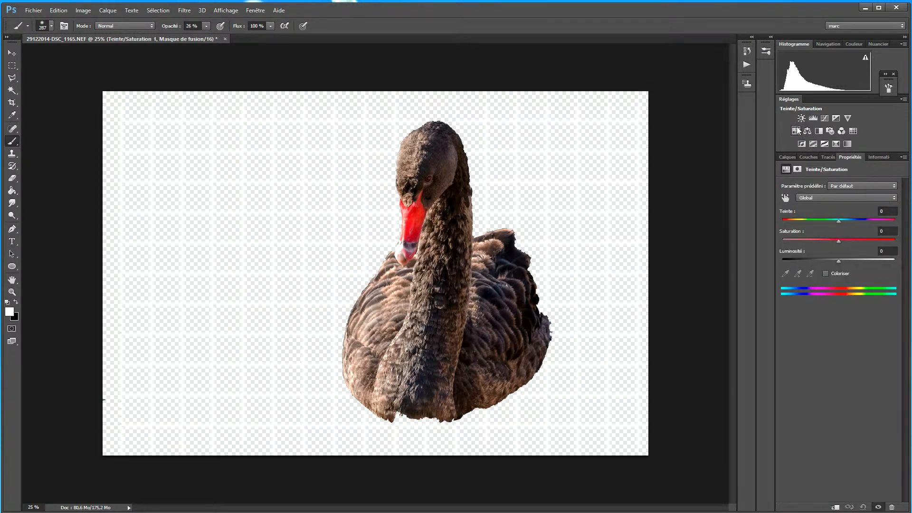
left_click_drag(839, 241, 849, 244)
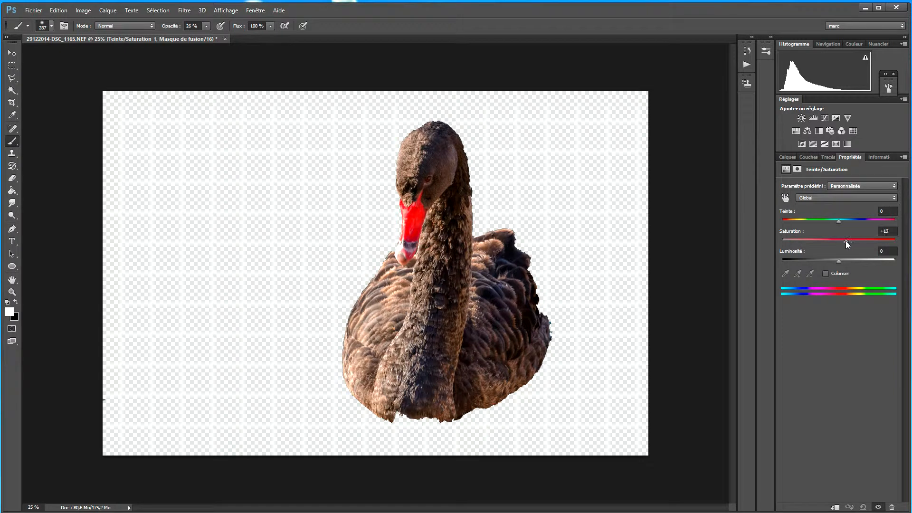
left_click_drag(846, 241, 847, 242)
mouse_move(839, 221)
left_mouse_down()
mouse_move(803, 221)
mouse_move(845, 224)
left_mouse_up()
left_click_drag(840, 220, 839, 221)
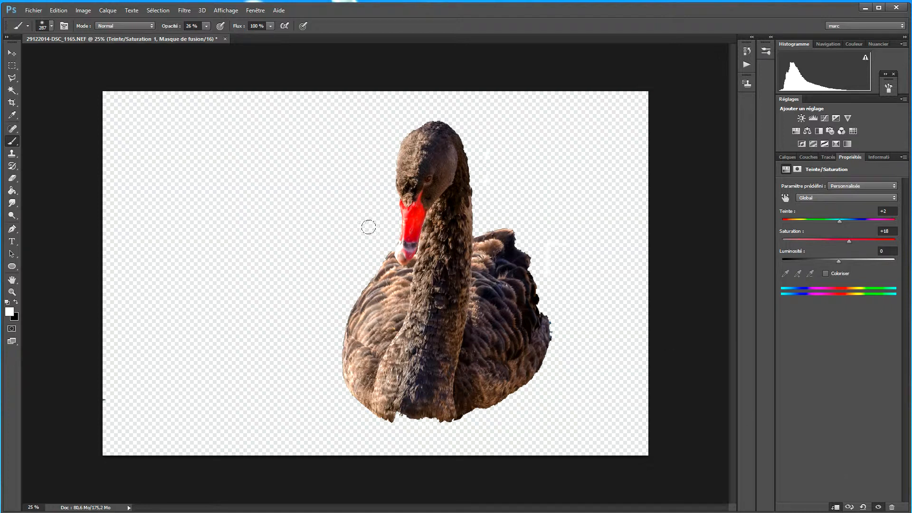
Step: Show the background layer again and group the Teinte/Saturation adjustment with the swan cutout layer
left_click(787, 157)
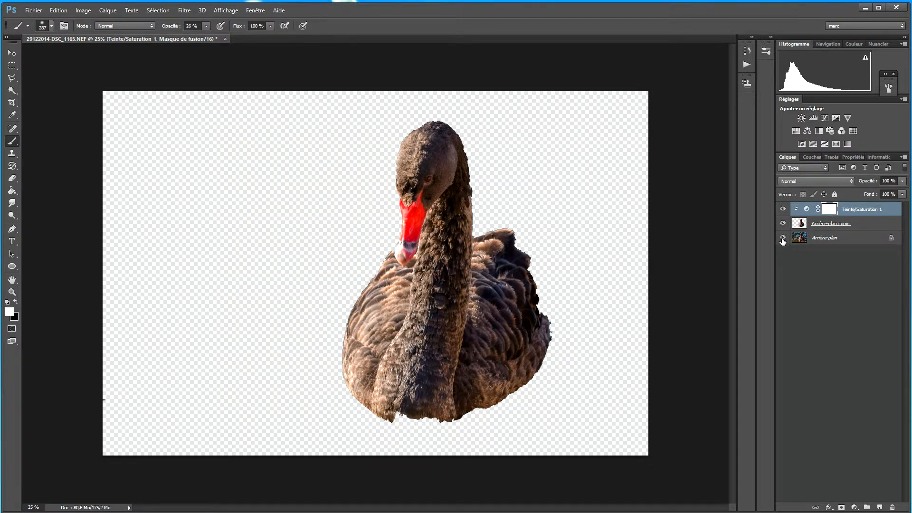
left_click(783, 238)
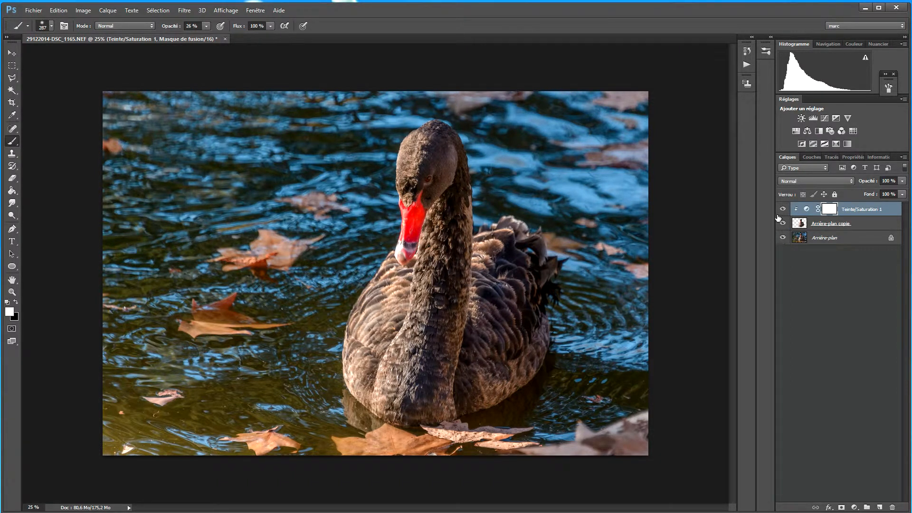
left_click(860, 227, "shift")
left_click_drag(860, 226, 867, 507)
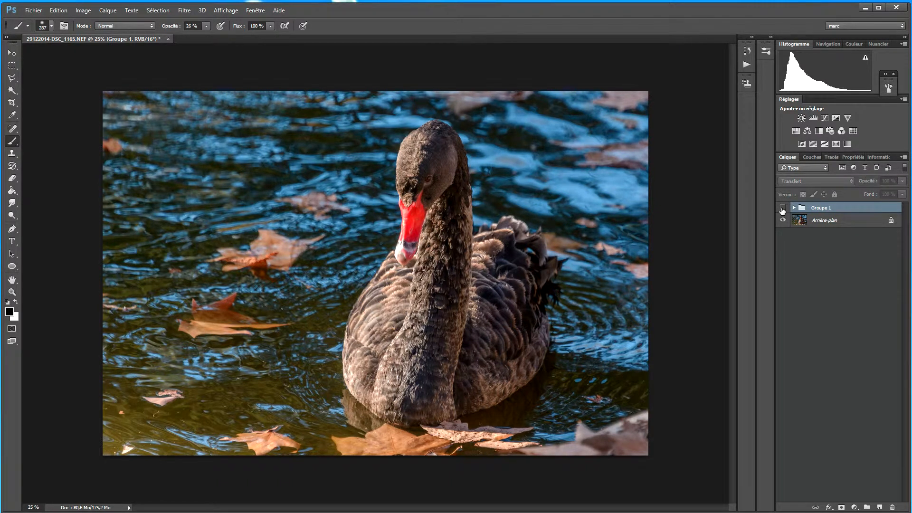
Step: Compare the photo with and without the swan group by toggling the group's visibility
left_click(782, 209)
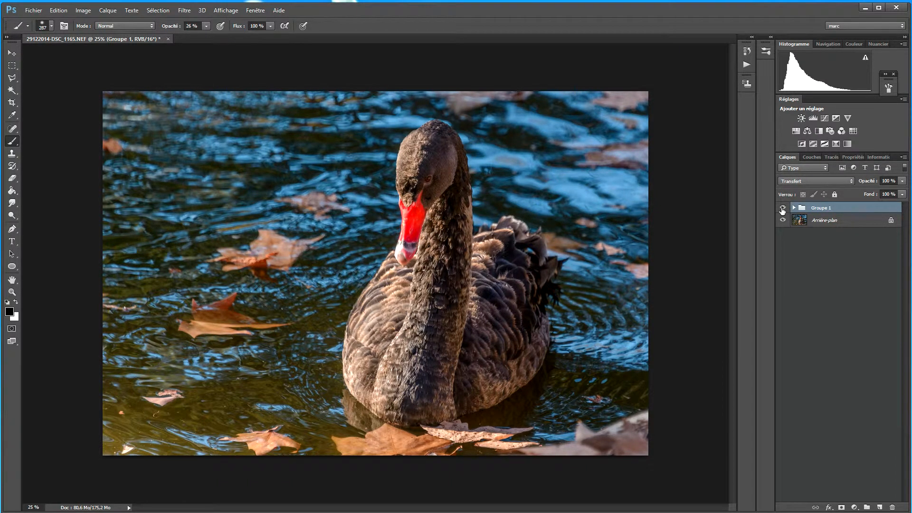
left_click(782, 209)
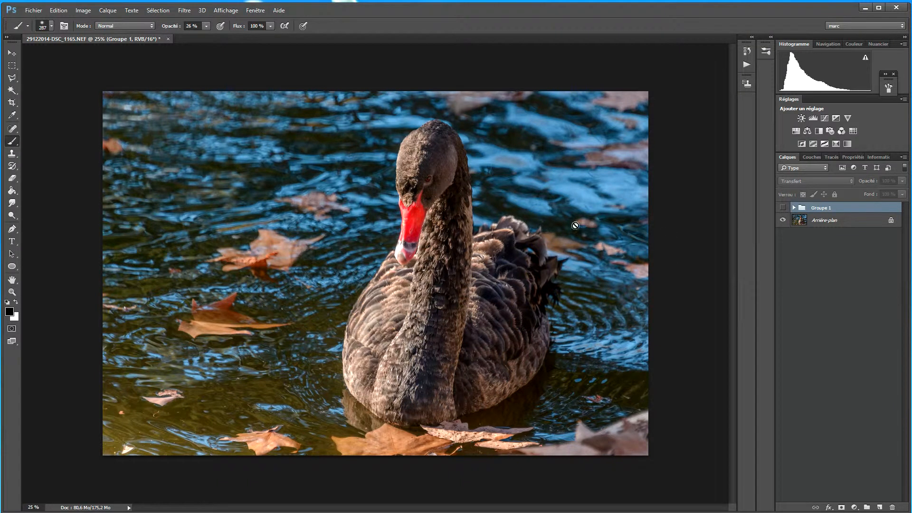
left_click(782, 209)
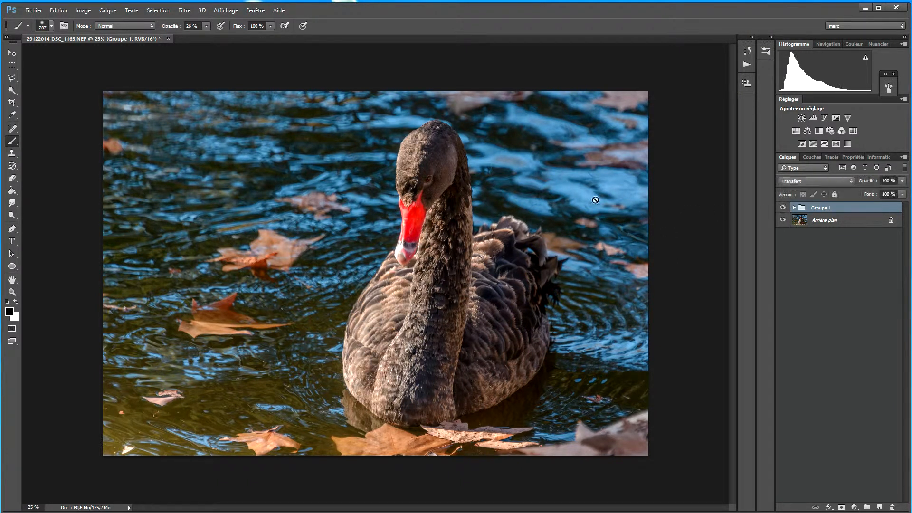
Step: Sharpen the swan cutout inside Groupe 1 with Netteté optimisée at gain 190 %, radius 4,4 px and noise reduction 37 %
left_click(794, 207)
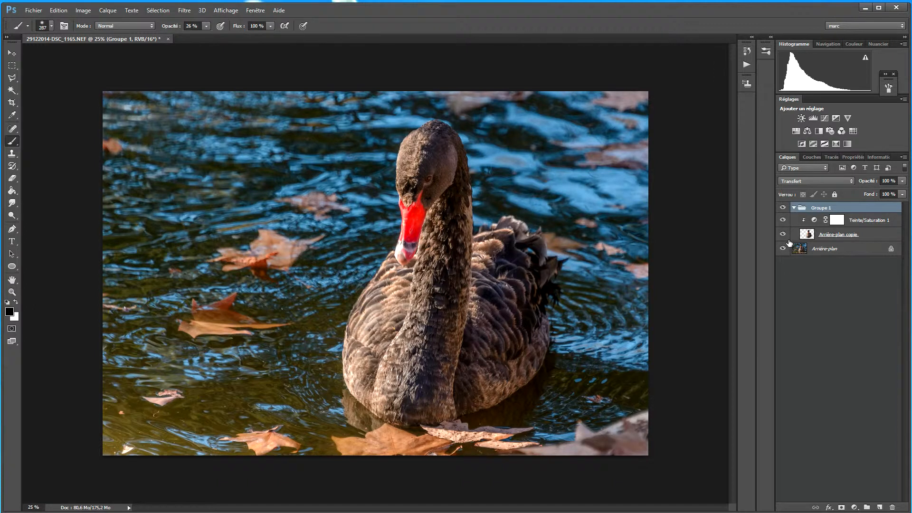
left_click(804, 235)
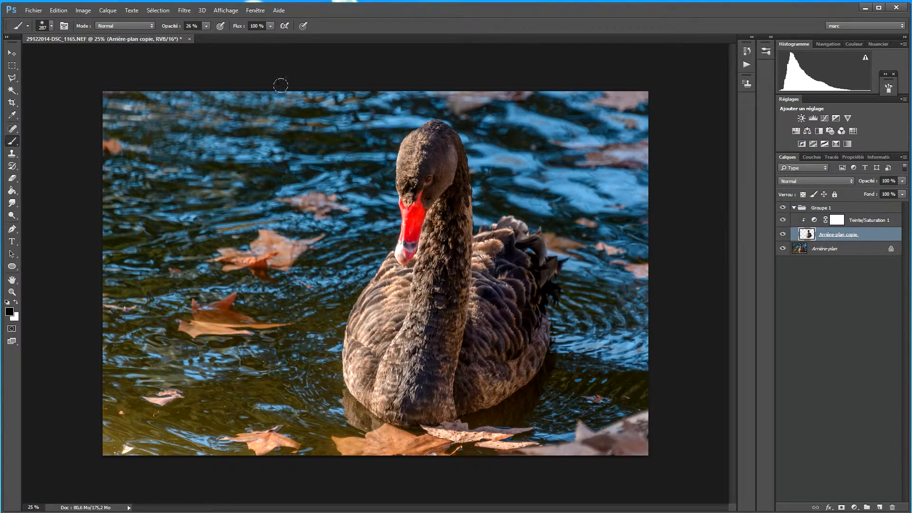
left_click(185, 10)
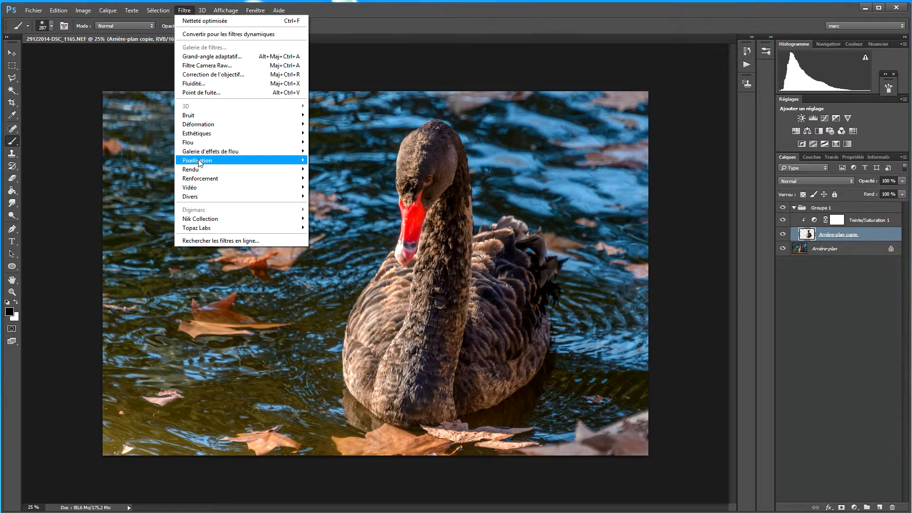
mouse_move(207, 182)
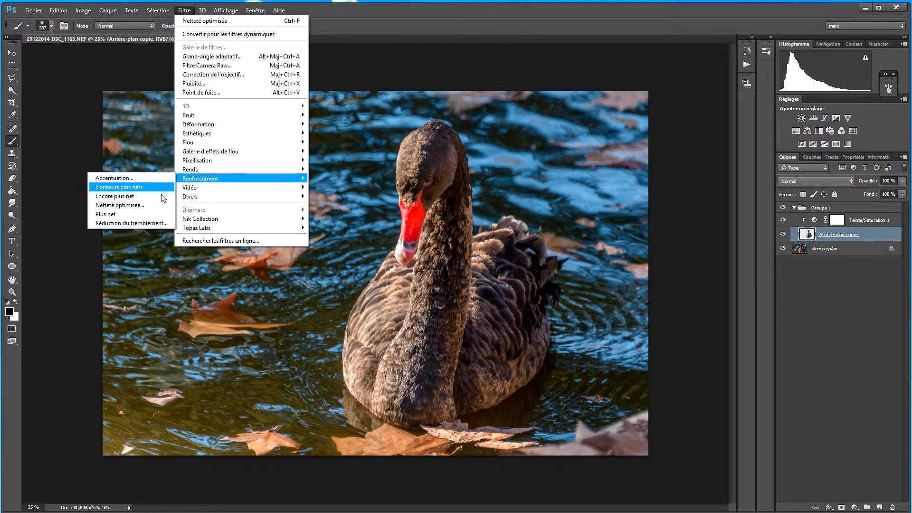
left_click(142, 204)
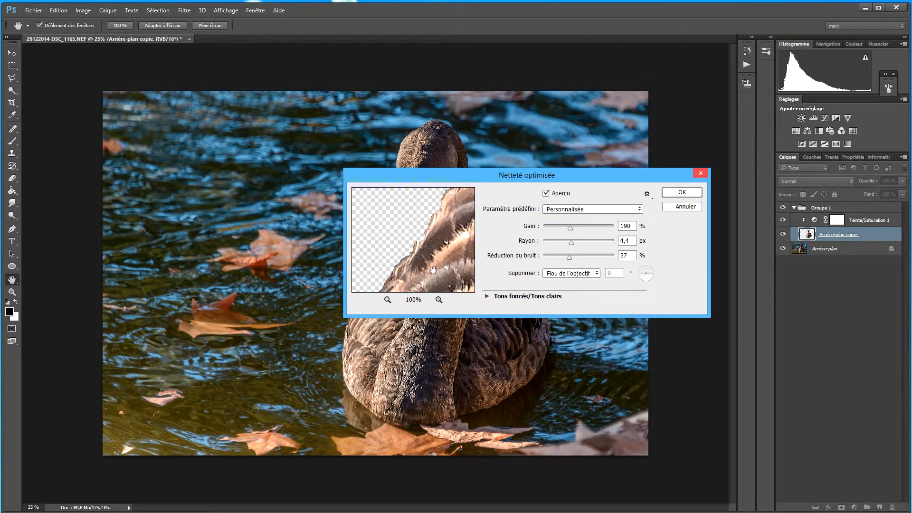
left_click(698, 194)
key("b")
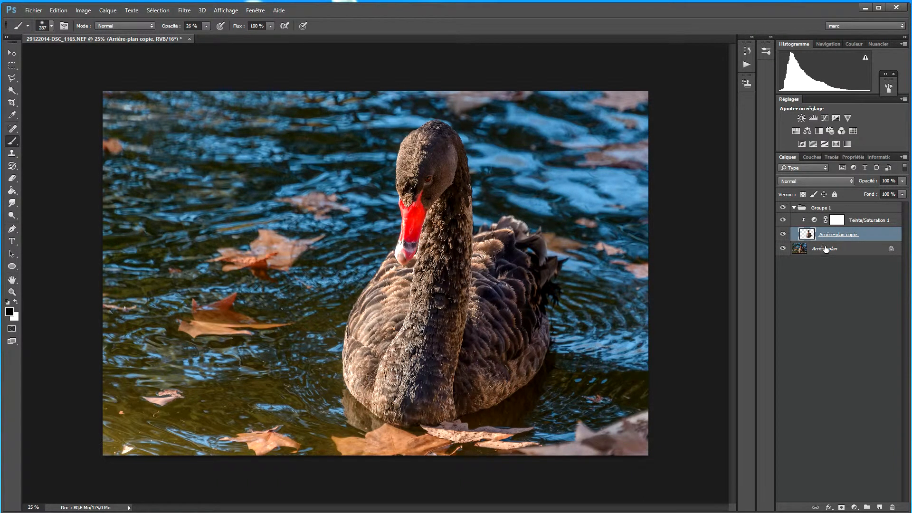
Step: Hide Groupe 1 and duplicate the background layer as Arrière-plan copie 2
left_click(783, 209)
left_click(822, 250)
right_click(827, 250)
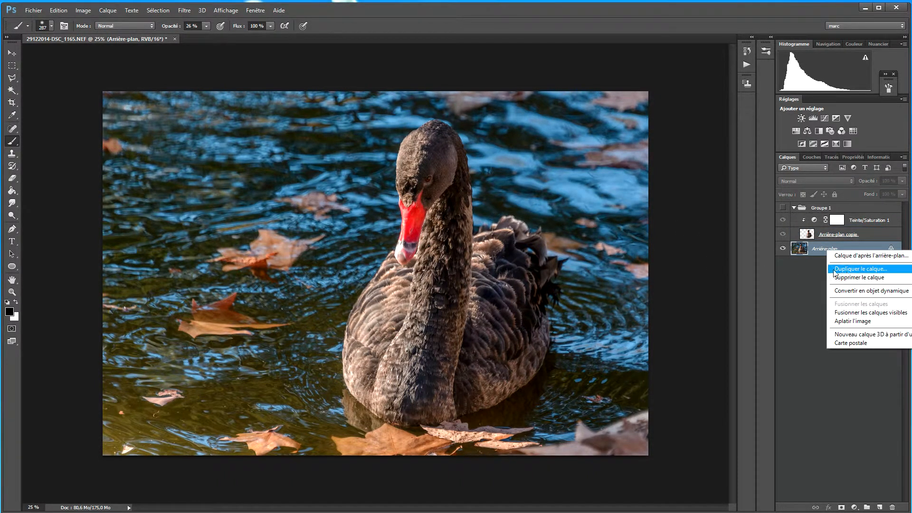
left_click(848, 271)
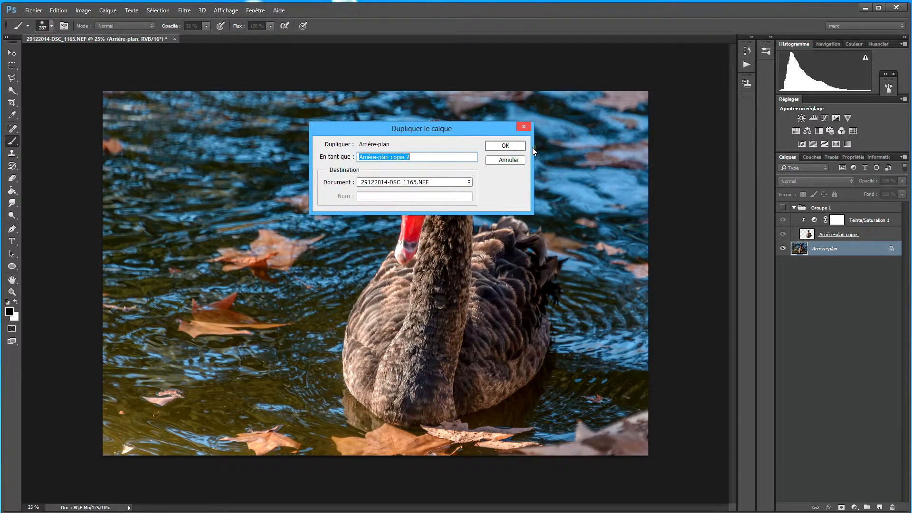
left_click(520, 146)
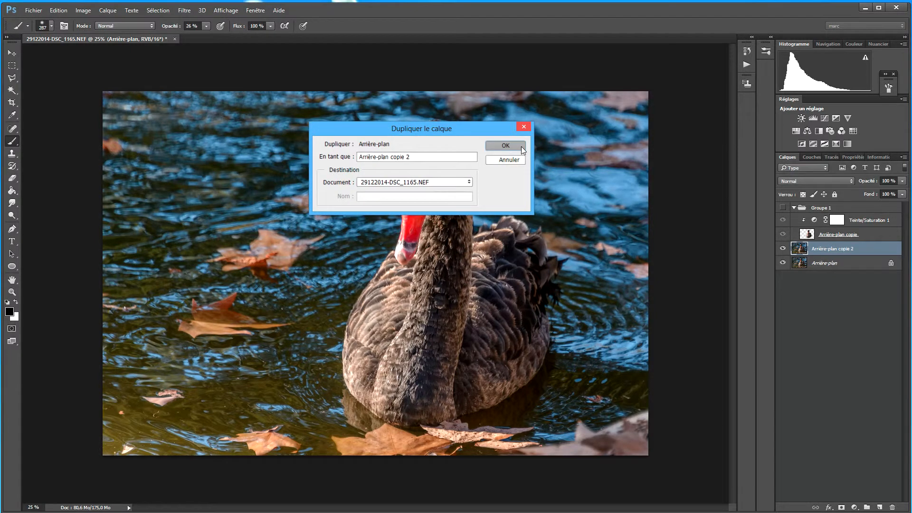
Step: Sharpen the whole duplicated background with Netteté optimisée at gain 190 %, radius 4,4 px and noise reduction 37 %
left_click(187, 11)
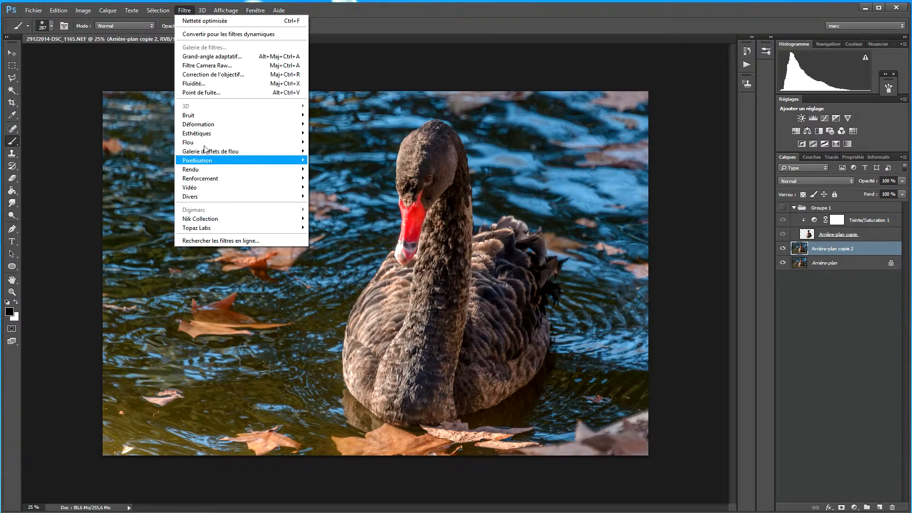
mouse_move(207, 179)
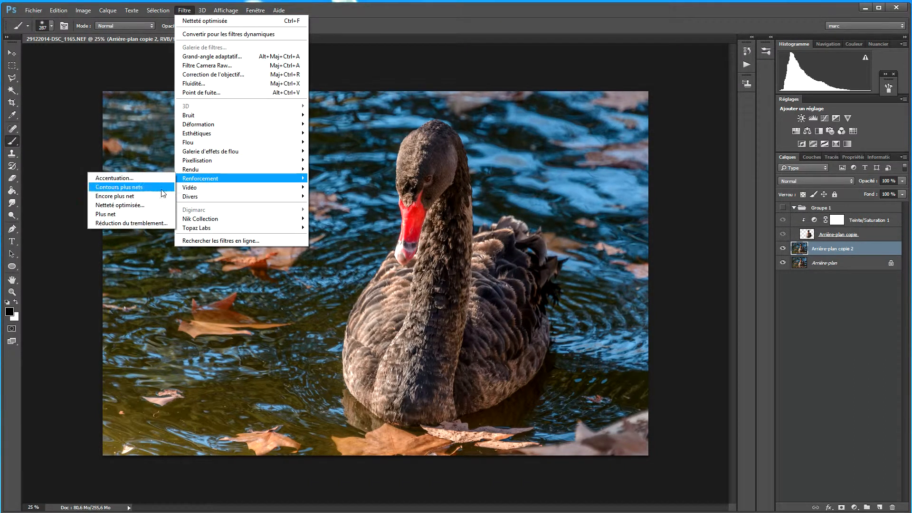
left_click(148, 206)
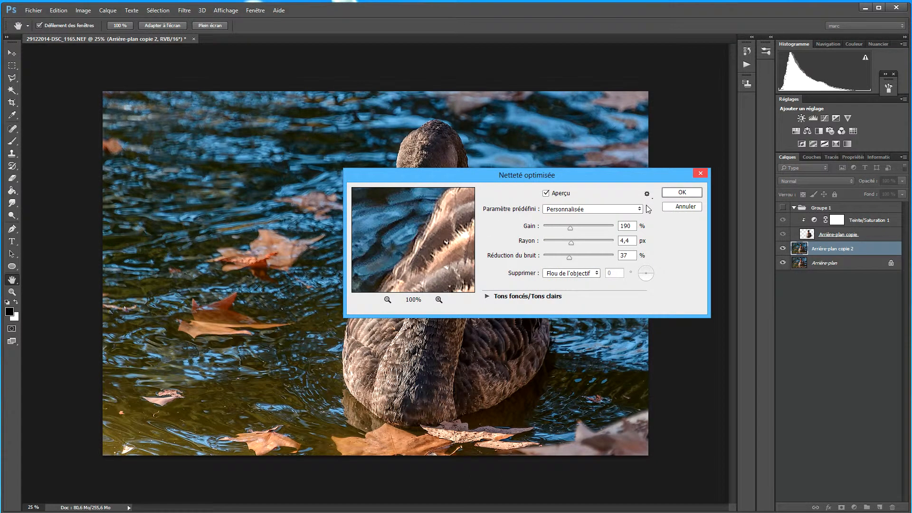
left_click(679, 193)
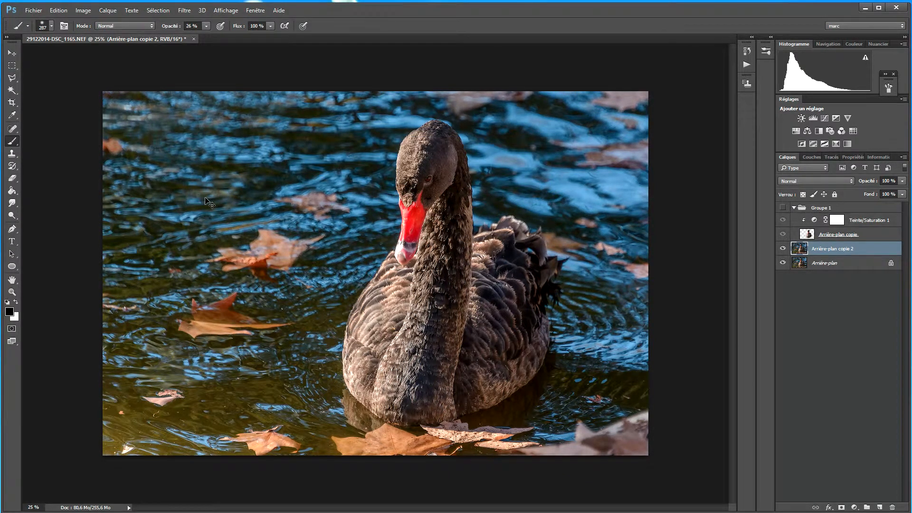
Step: Examine the blurred water at 200 % with the sharpened background copy shown and hidden to compare the noise
key("ctrl+plus")
key("ctrl+plus")
key("ctrl+plus")
key("ctrl+plus")
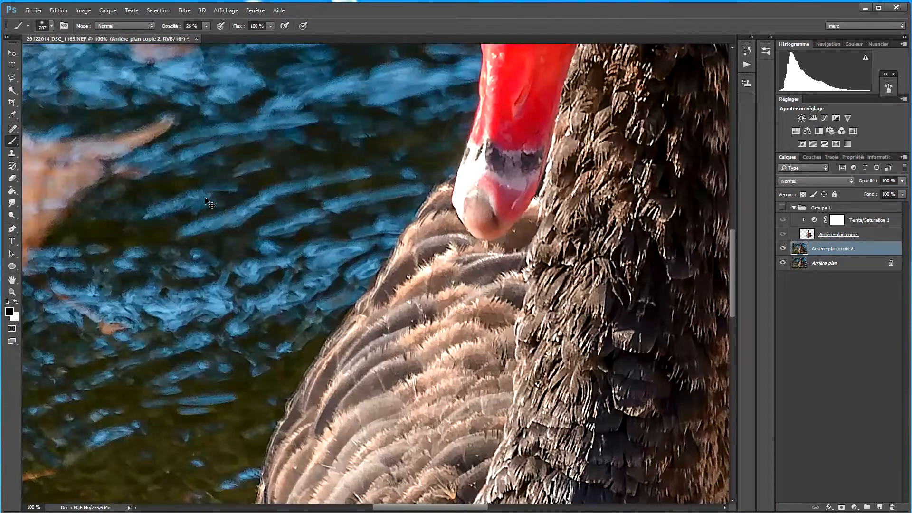
key("ctrl+plus")
left_click_drag(209, 168, 505, 322)
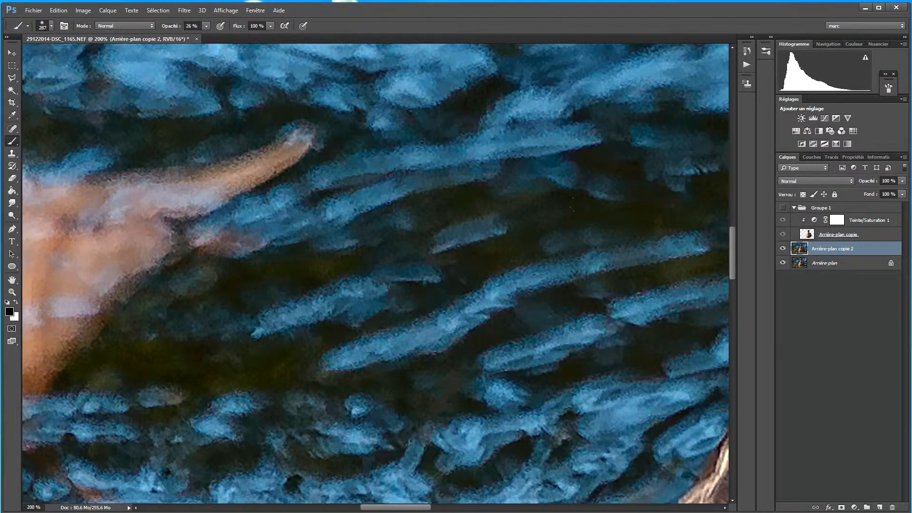
left_click(783, 249)
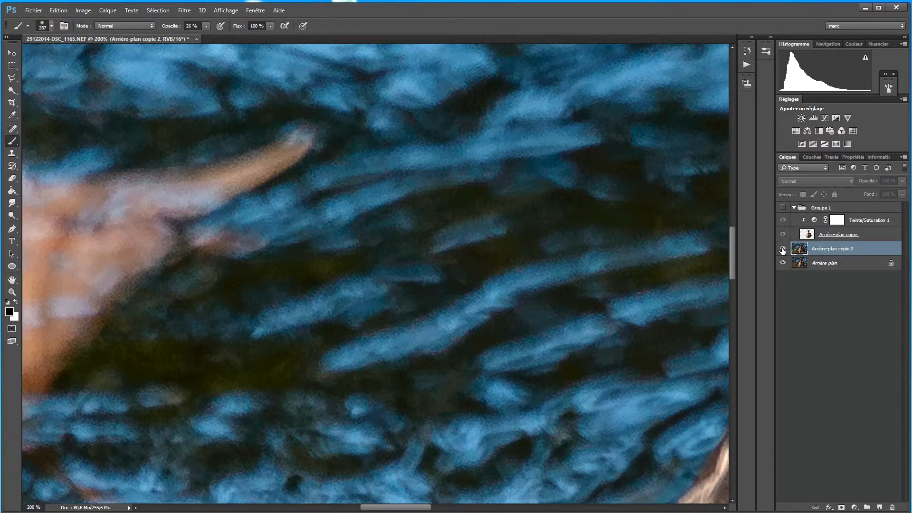
left_click(783, 250)
left_click(783, 250)
left_click(782, 250)
Step: Compare the water at 100 %, leaving the sharpened background copy hidden and Groupe 1 shown over the original background
key("ctrl+minus")
left_click_drag(384, 186, 549, 464)
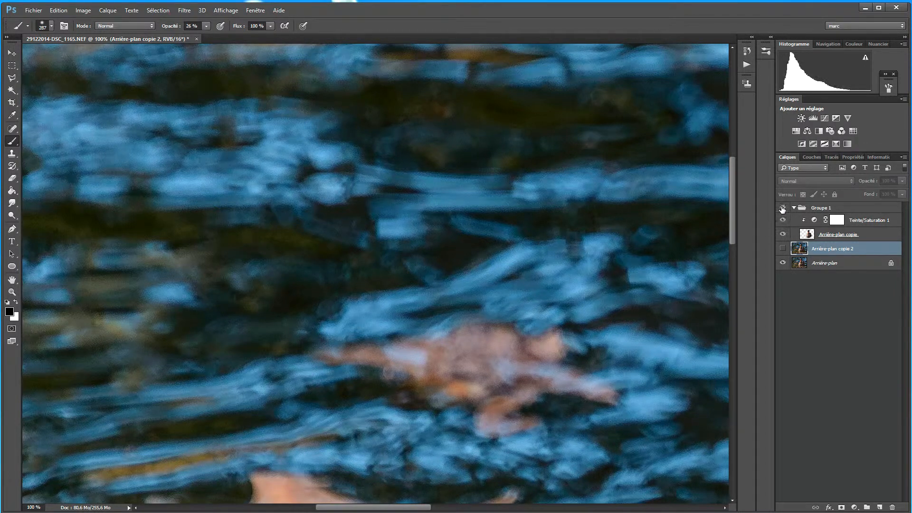
left_click(783, 248)
left_click(782, 249)
scroll(663, 254, "down", 3)
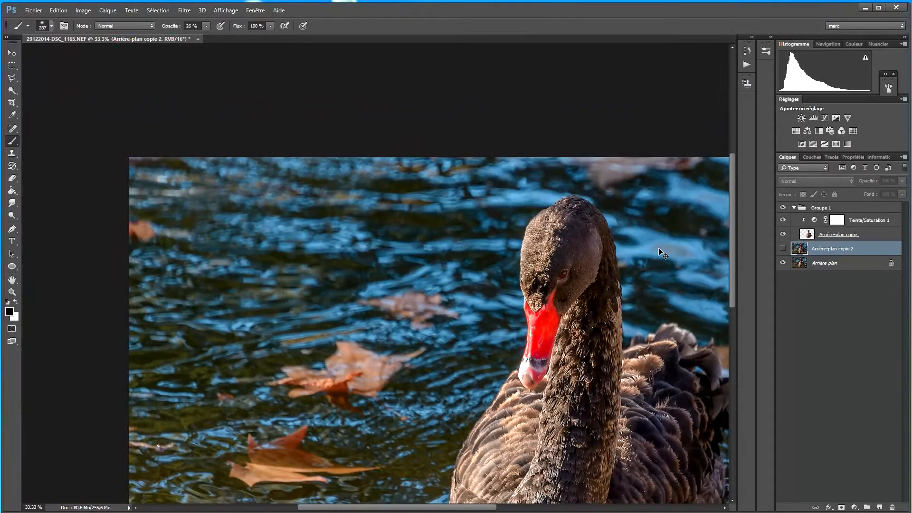
scroll(664, 255, "down", 1)
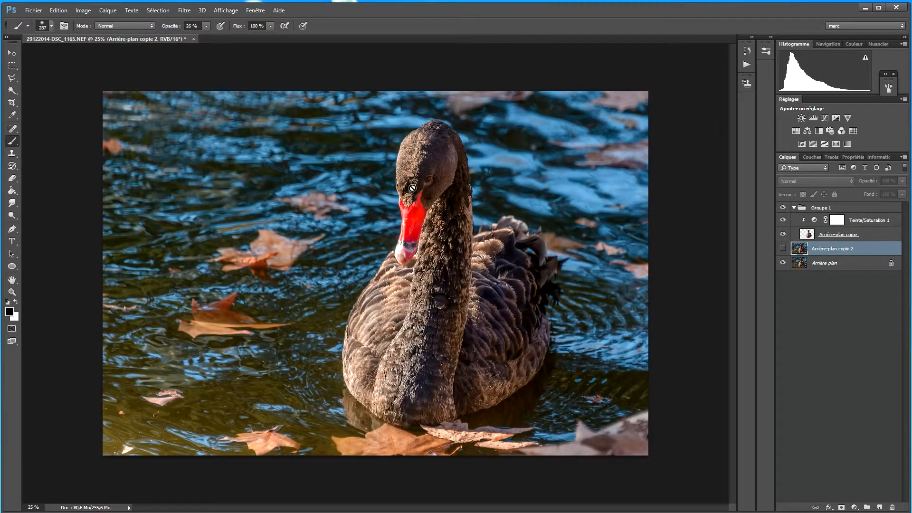